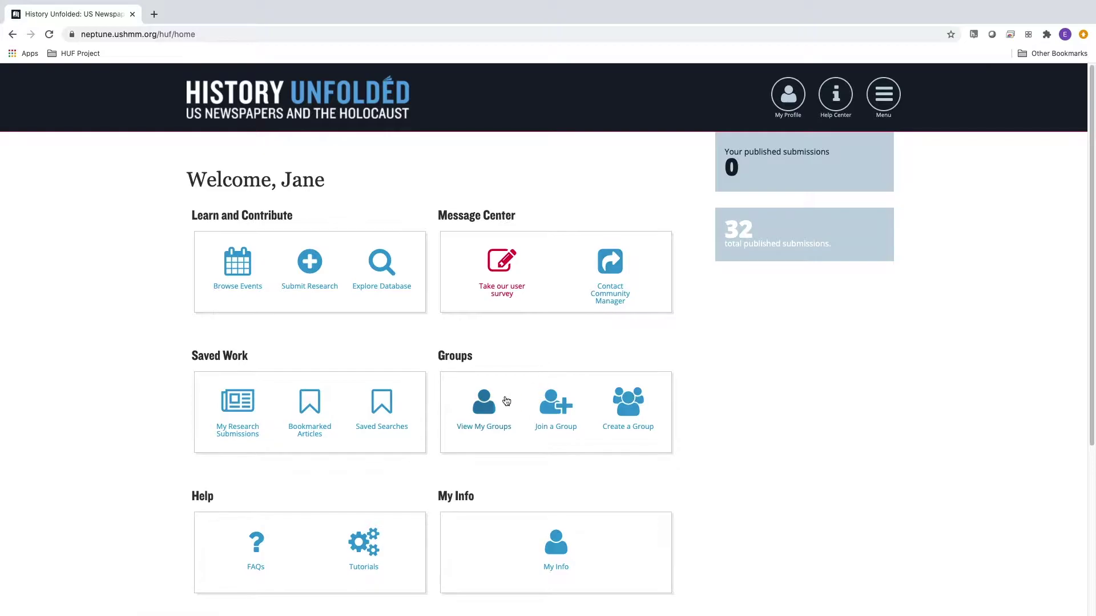
- Open the MHS Holocaust Studies group from the profile's list of own groups
{"action": "left_click", "coordinate": [486, 404]}
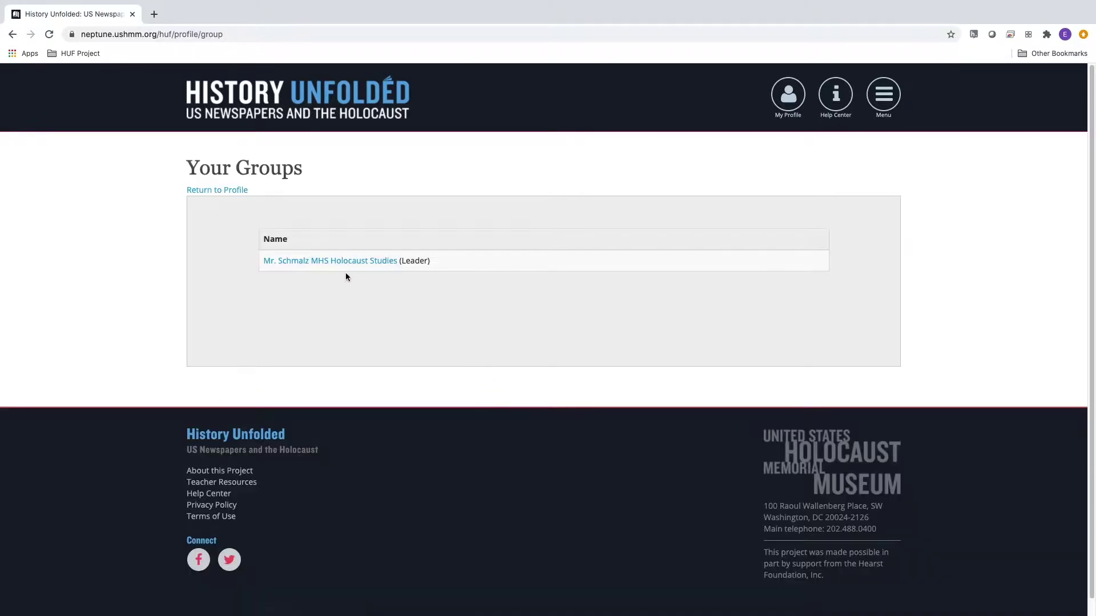
{"action": "left_click", "coordinate": [342, 262]}
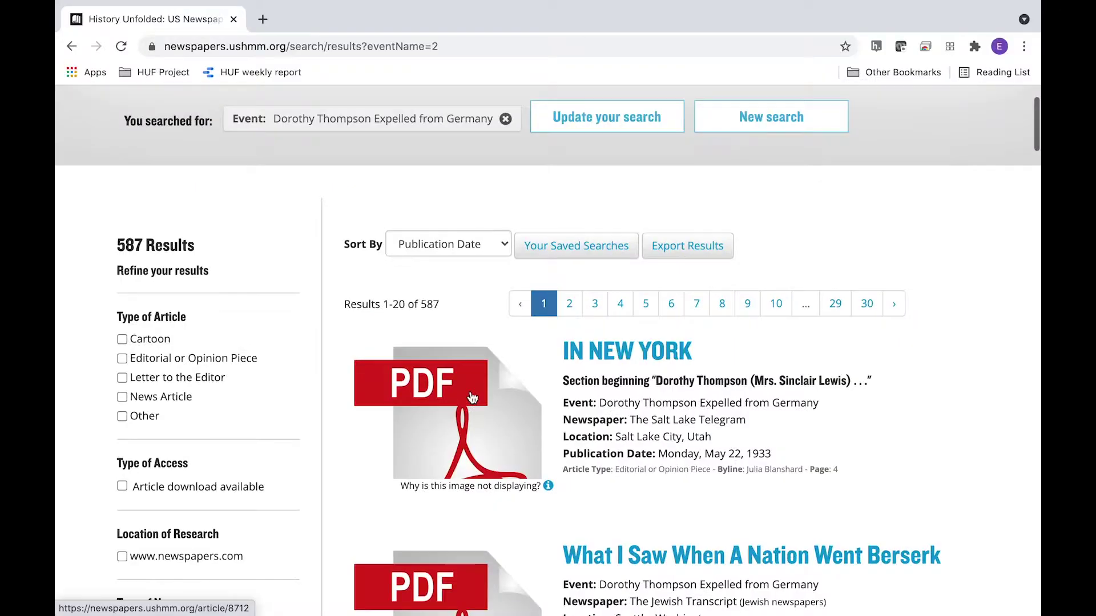
- Browse the results for the event "Dorothy Thompson Expelled from Germany" and open the article "Goebbels Accuses Foreign Press of Slander"
{"action": "scroll", "coordinate": [471, 392], "scroll_direction": "down", "scroll_amount": 3}
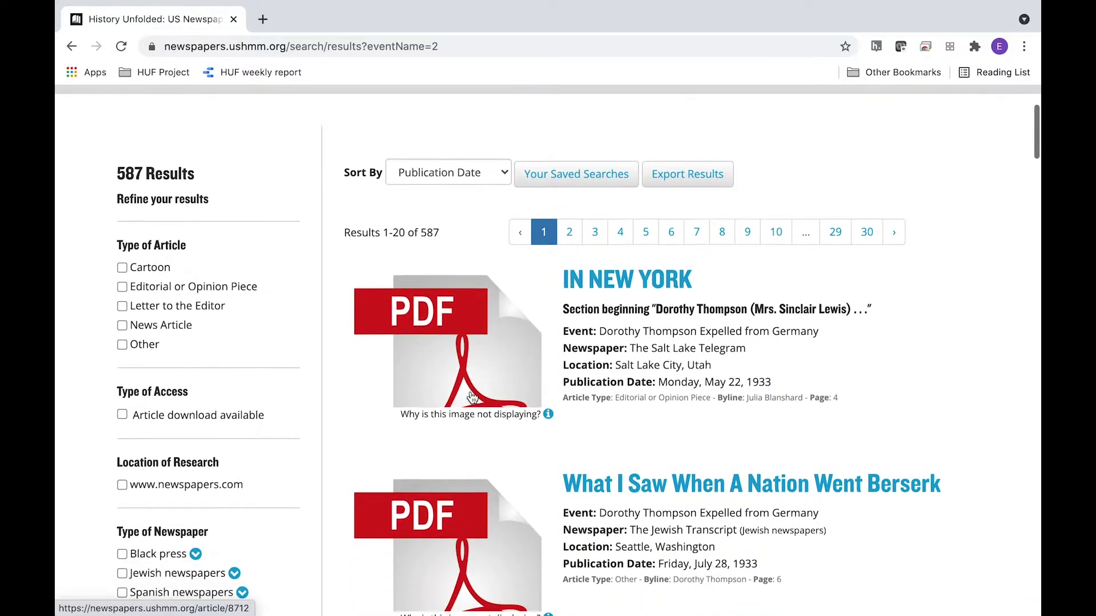
{"action": "scroll", "coordinate": [471, 391], "scroll_direction": "down", "scroll_amount": 5}
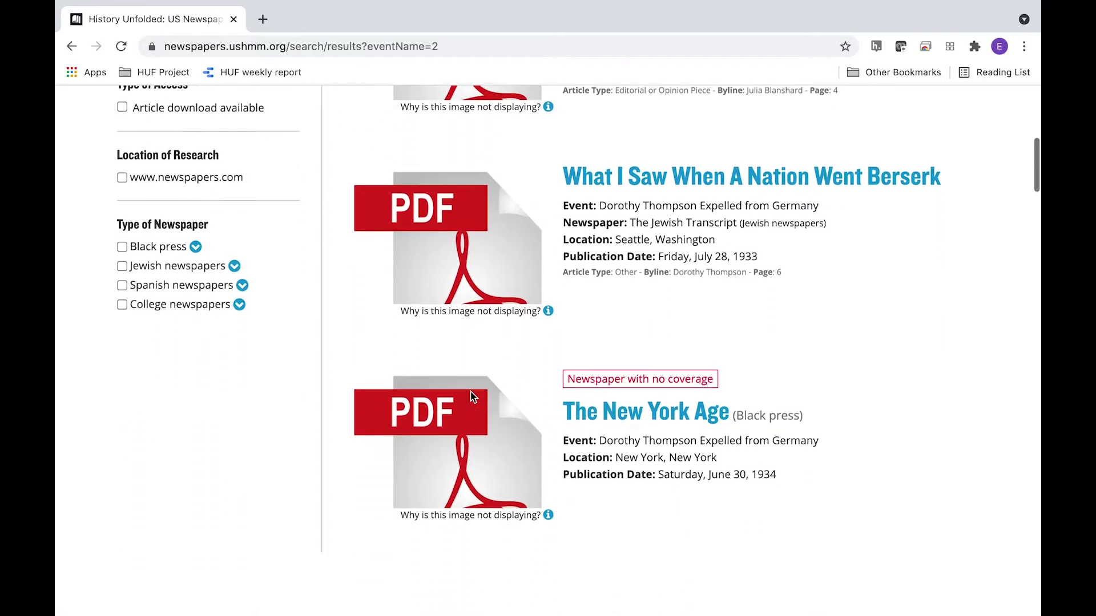
{"action": "scroll", "coordinate": [471, 398], "scroll_direction": "down", "scroll_amount": 4}
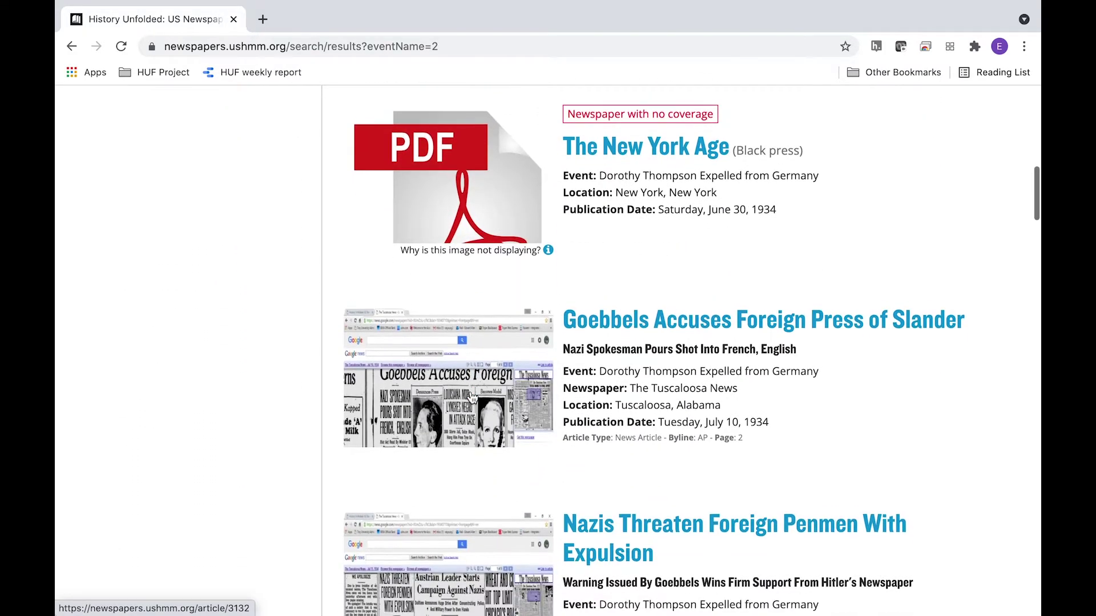
{"action": "left_click", "coordinate": [643, 265]}
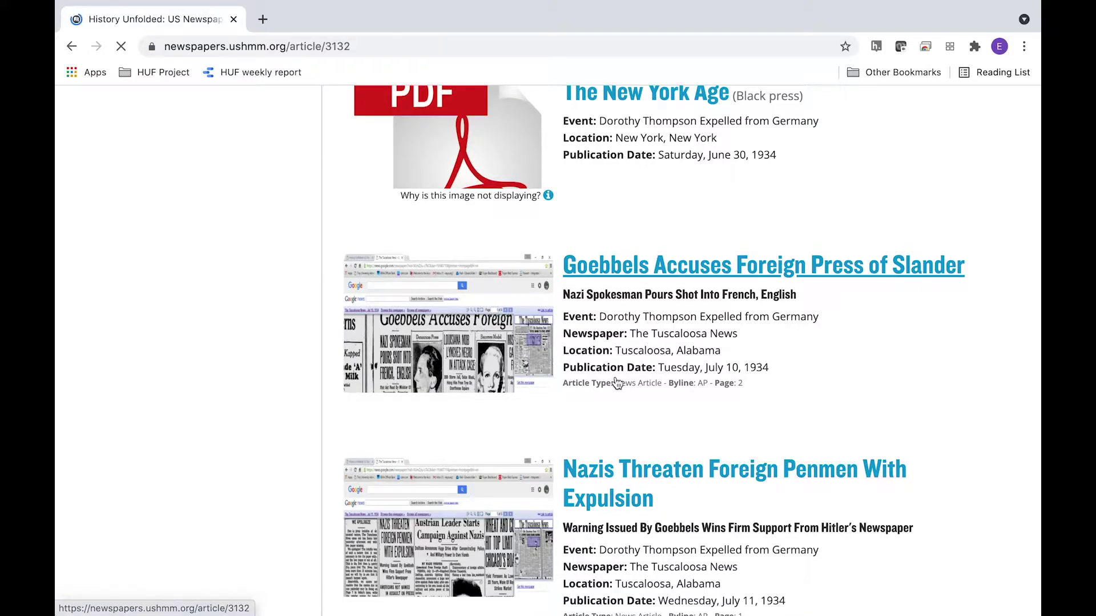
- Review the article's details down to the user and community manager comments and return to the search results
{"action": "scroll", "coordinate": [607, 472], "scroll_direction": "down", "scroll_amount": 5}
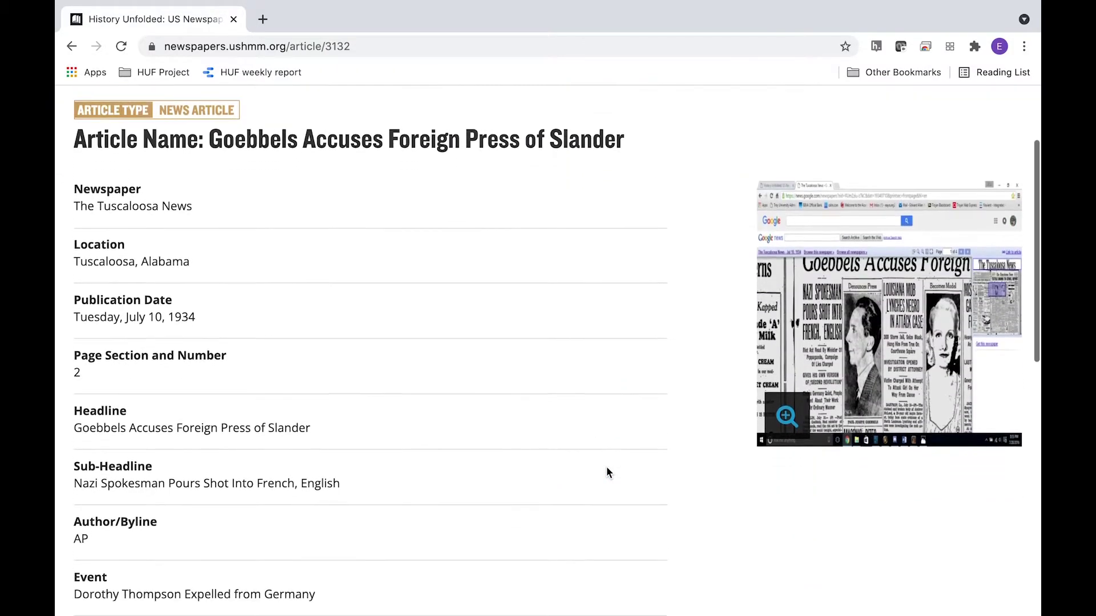
{"action": "scroll", "coordinate": [606, 472], "scroll_direction": "down", "scroll_amount": 3}
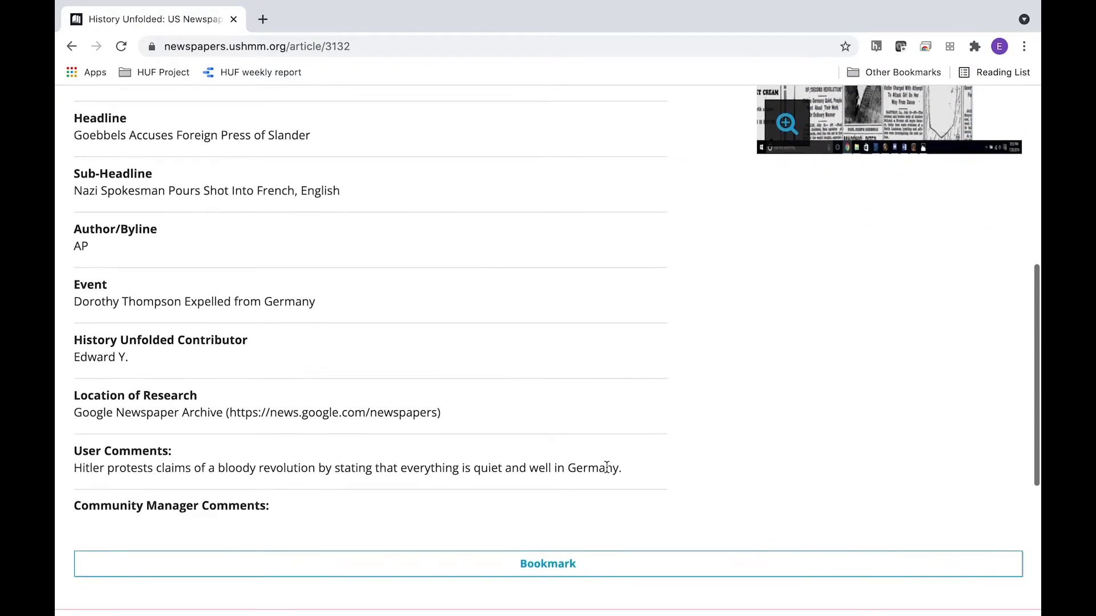
{"action": "scroll", "coordinate": [600, 454], "scroll_direction": "up", "scroll_amount": 8}
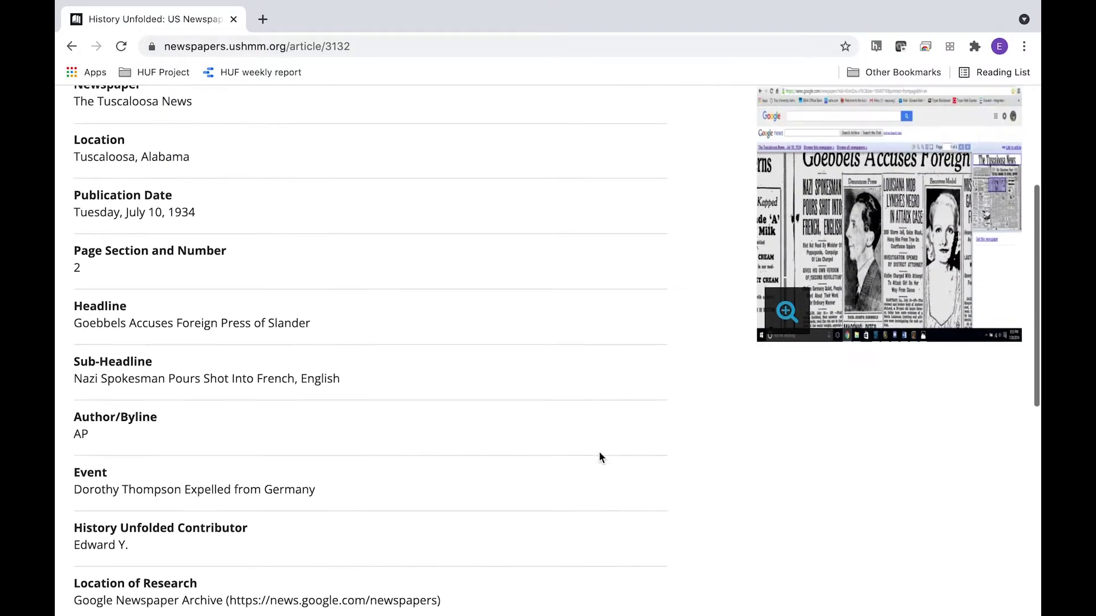
{"action": "left_click", "coordinate": [145, 205]}
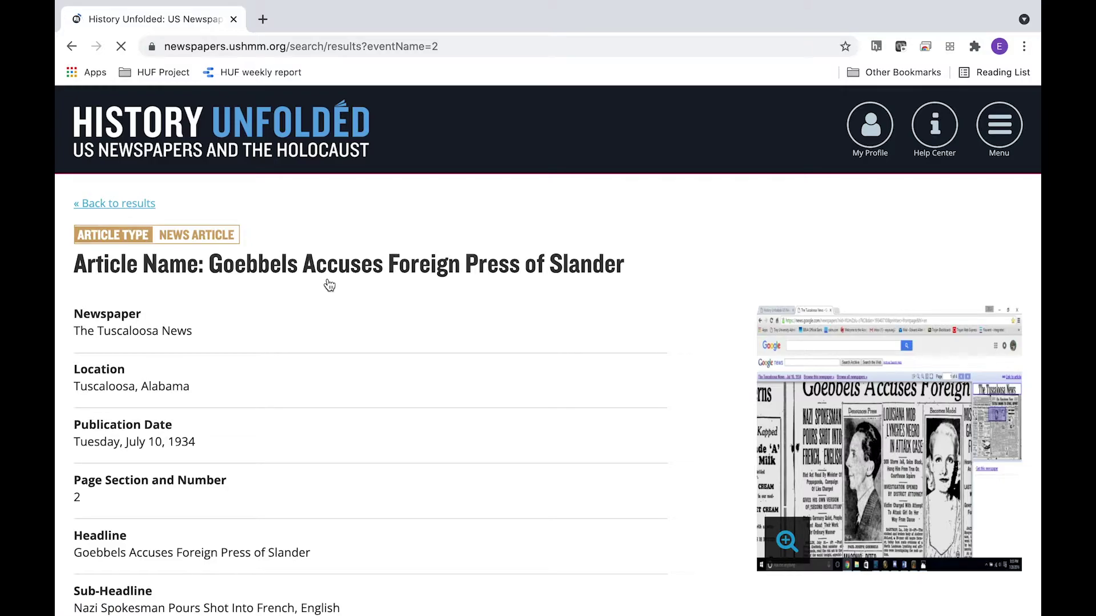
- Look through the first page of results sorted by publication date, past the Tuscaloosa News articles
{"action": "scroll", "coordinate": [394, 394], "scroll_direction": "down", "scroll_amount": 3}
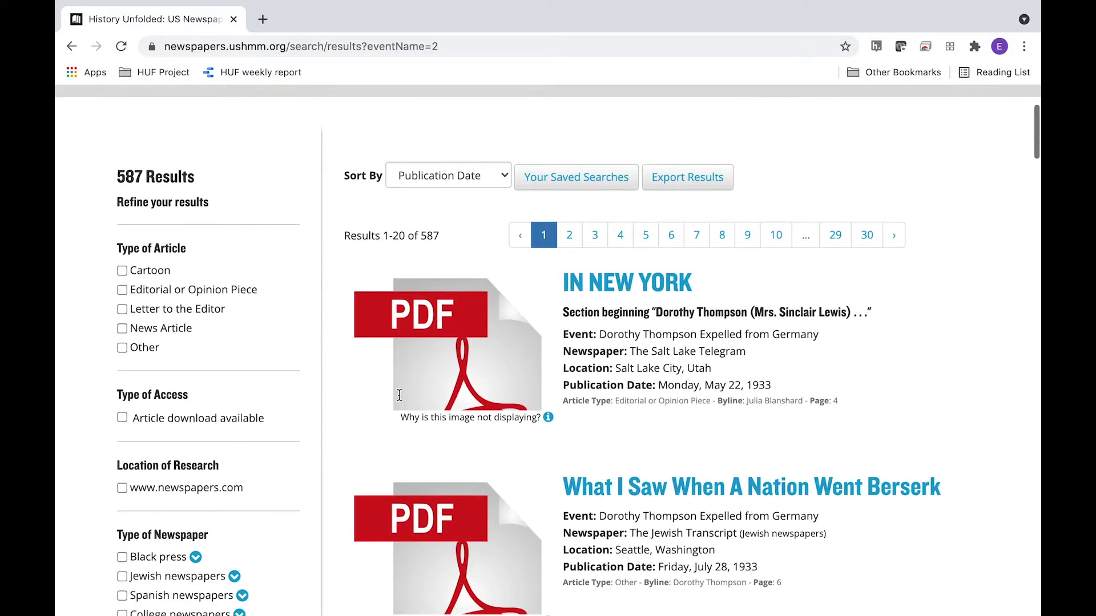
{"action": "scroll", "coordinate": [399, 395], "scroll_direction": "down", "scroll_amount": 10}
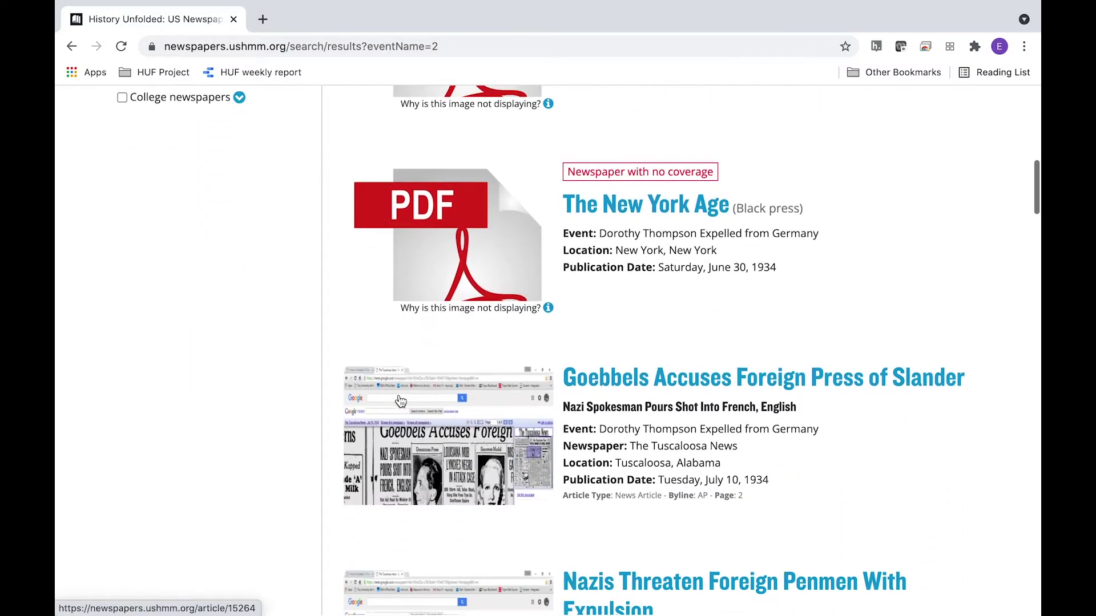
{"action": "scroll", "coordinate": [400, 401], "scroll_direction": "down", "scroll_amount": 9}
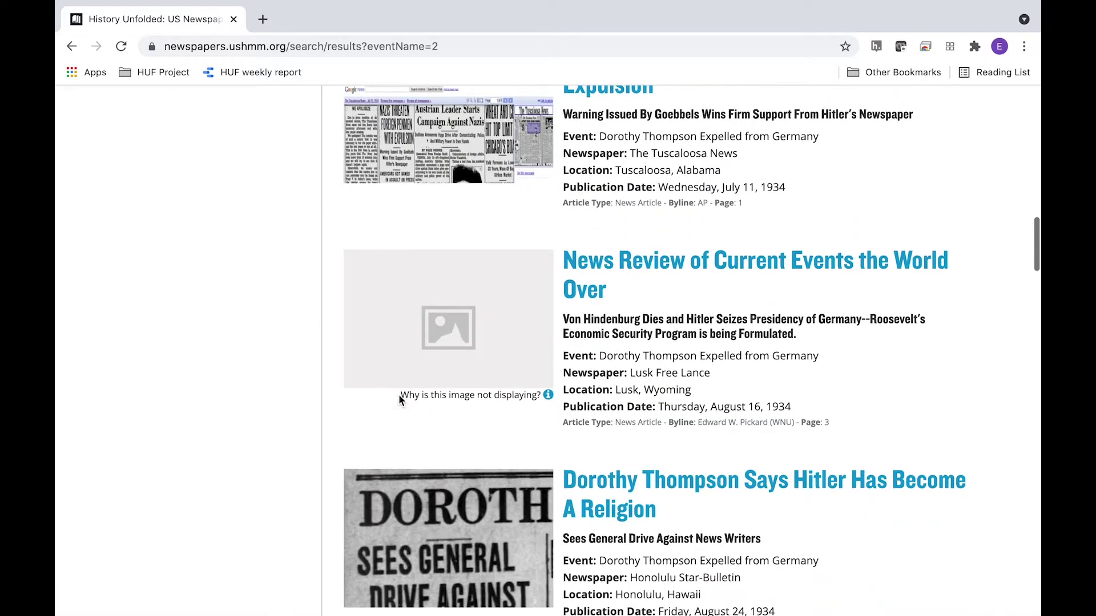
{"action": "scroll", "coordinate": [399, 399], "scroll_direction": "down", "scroll_amount": 2}
{"action": "mouse_move", "coordinate": [548, 314]}
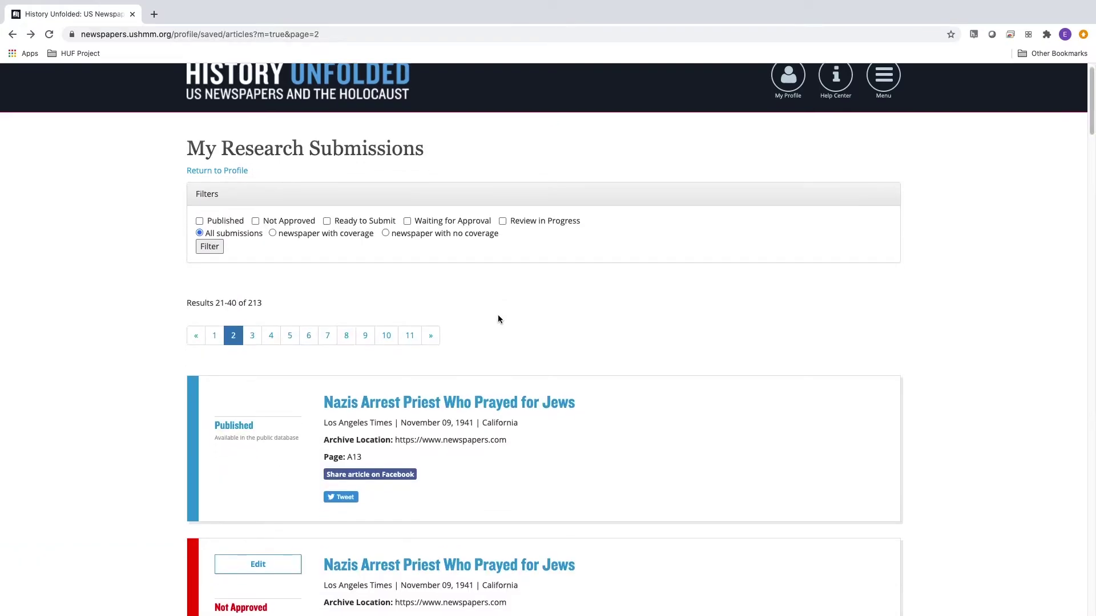
- Open the first not-approved "Nazis Arrest Priest Who Prayed for Jews" submission for editing at its article information section
{"action": "scroll", "coordinate": [498, 317], "scroll_direction": "down", "scroll_amount": 2}
{"action": "scroll", "coordinate": [498, 319], "scroll_direction": "down", "scroll_amount": 1}
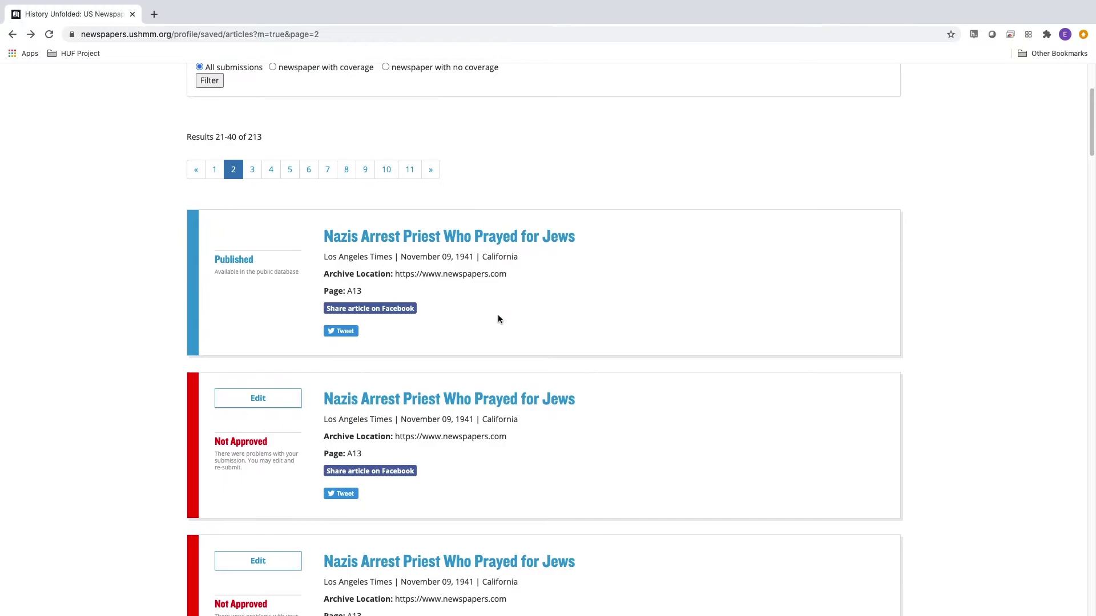
{"action": "left_click", "coordinate": [261, 401]}
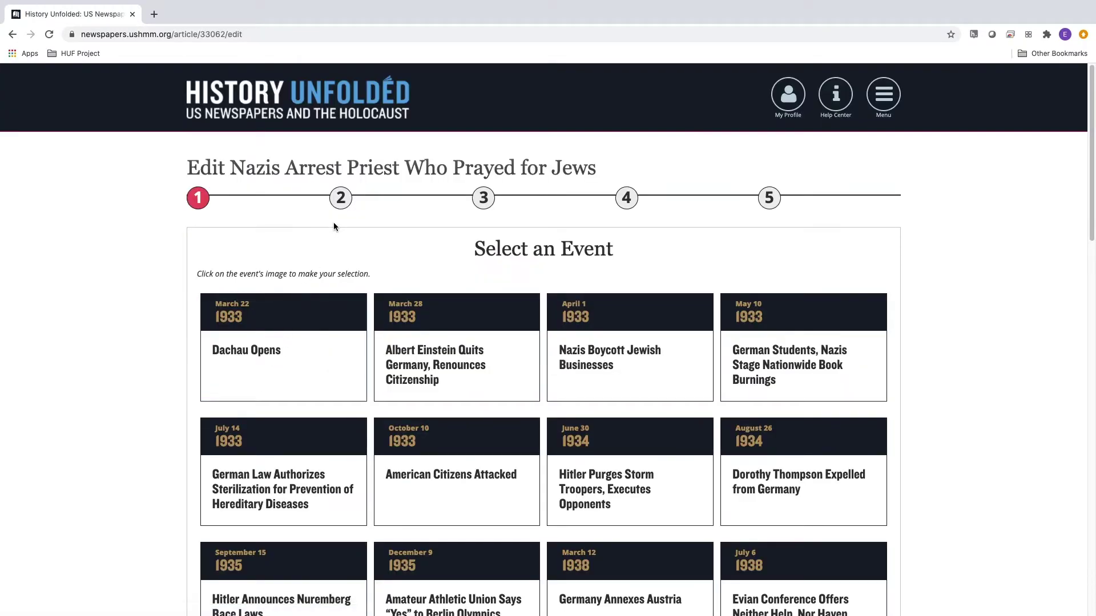
{"action": "left_click", "coordinate": [484, 198]}
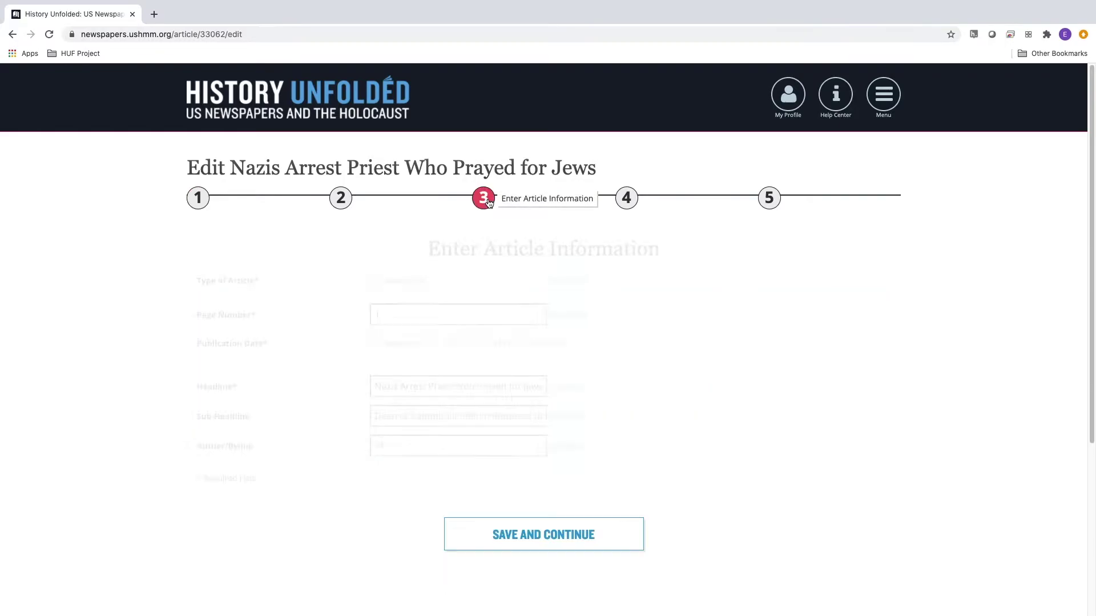
- Set the article's page number to A13 and save the article information
{"action": "left_click", "coordinate": [393, 311]}
{"action": "key", "text": "BackSpace"}
{"action": "type", "text": "A"}
{"action": "type", "text": "15"}
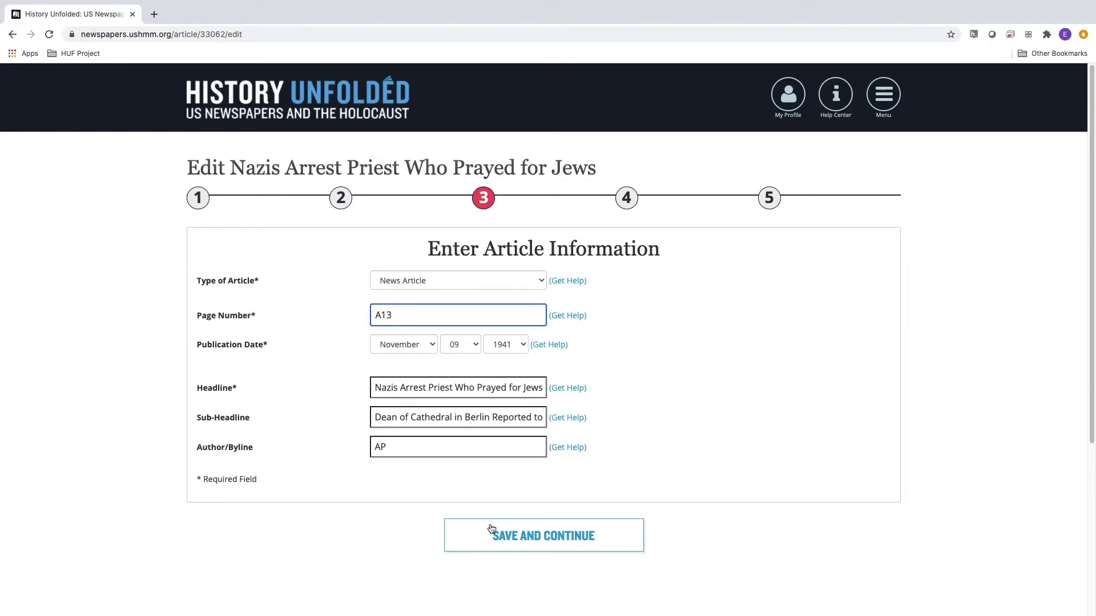
{"action": "left_click", "coordinate": [502, 534]}
- Save the image section with its existing newspapers.com clipping and submit the edited article from the review page
{"action": "scroll", "coordinate": [510, 483], "scroll_direction": "down", "scroll_amount": 3}
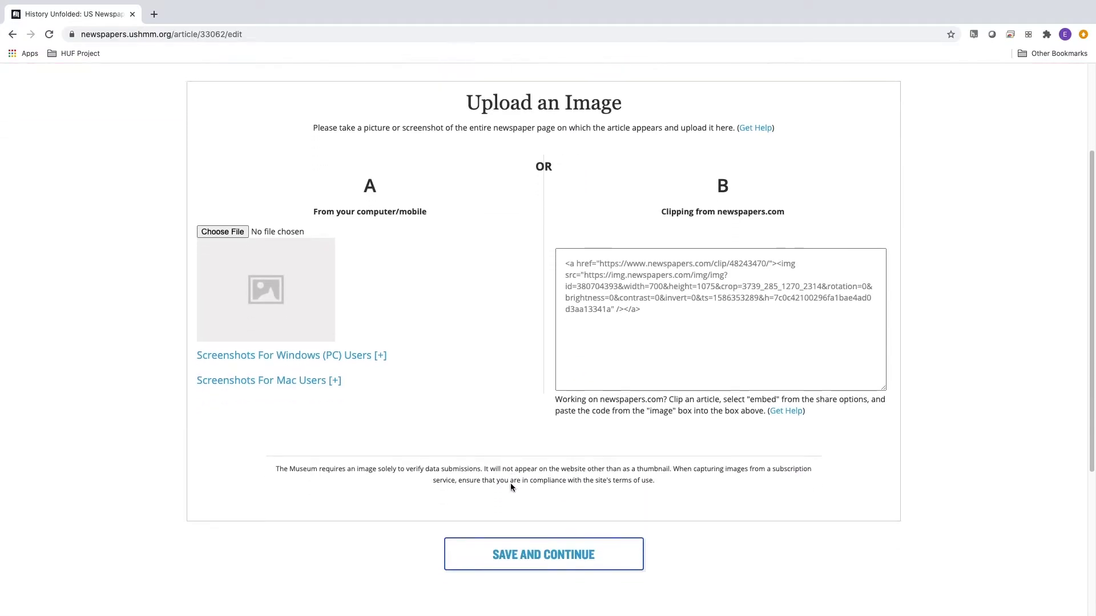
{"action": "left_click", "coordinate": [543, 540]}
{"action": "scroll", "coordinate": [479, 494], "scroll_direction": "down", "scroll_amount": 15}
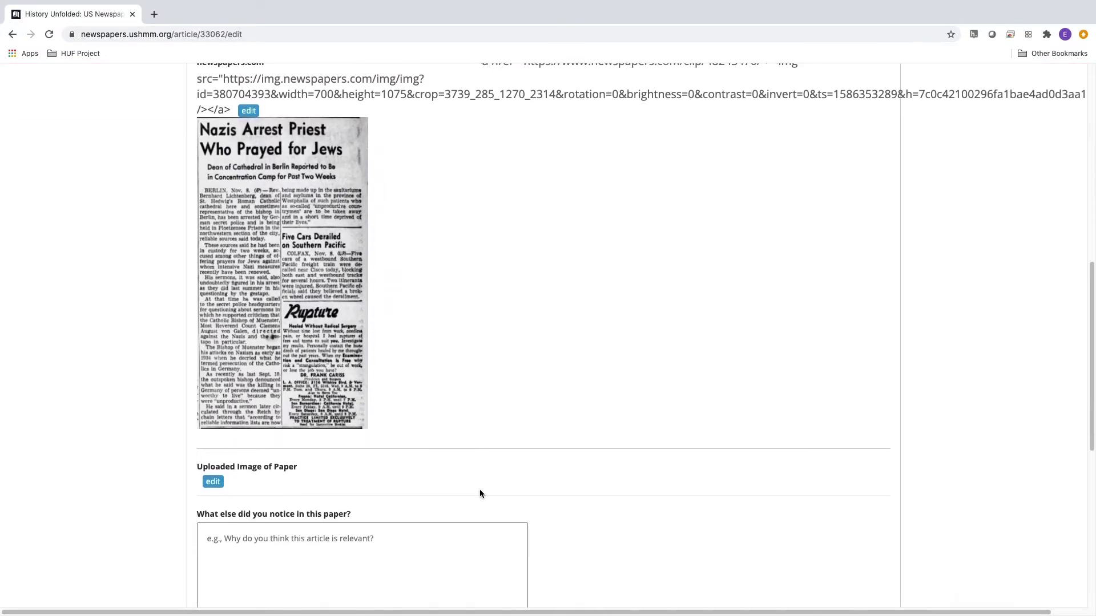
{"action": "left_click", "coordinate": [527, 564]}
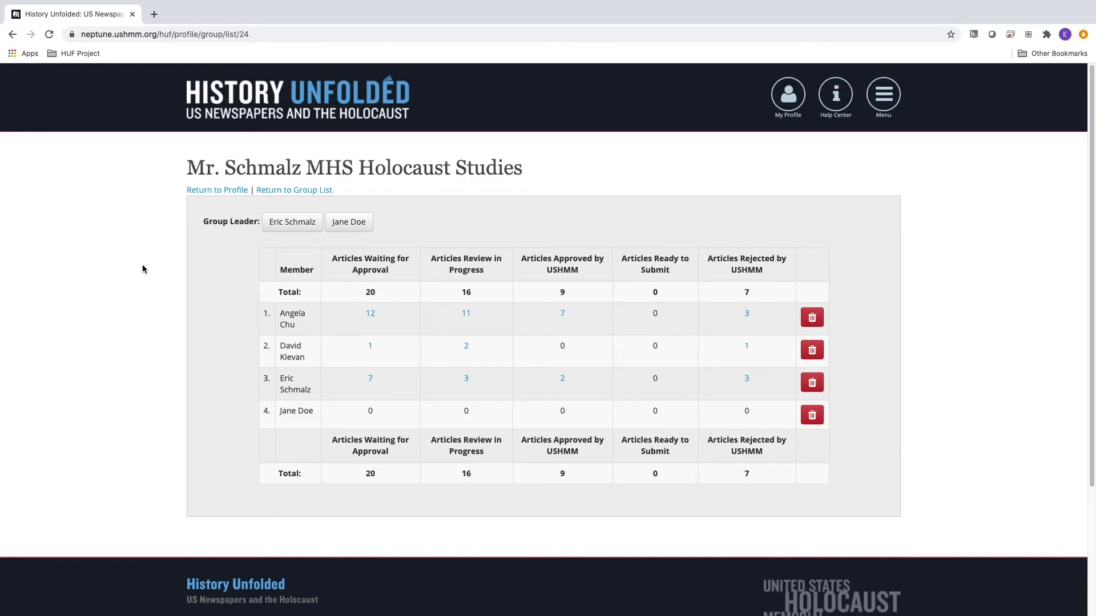
- Open the second group member's rejected article on Allied retribution and read the community manager's comments and status
{"action": "left_click", "coordinate": [746, 346]}
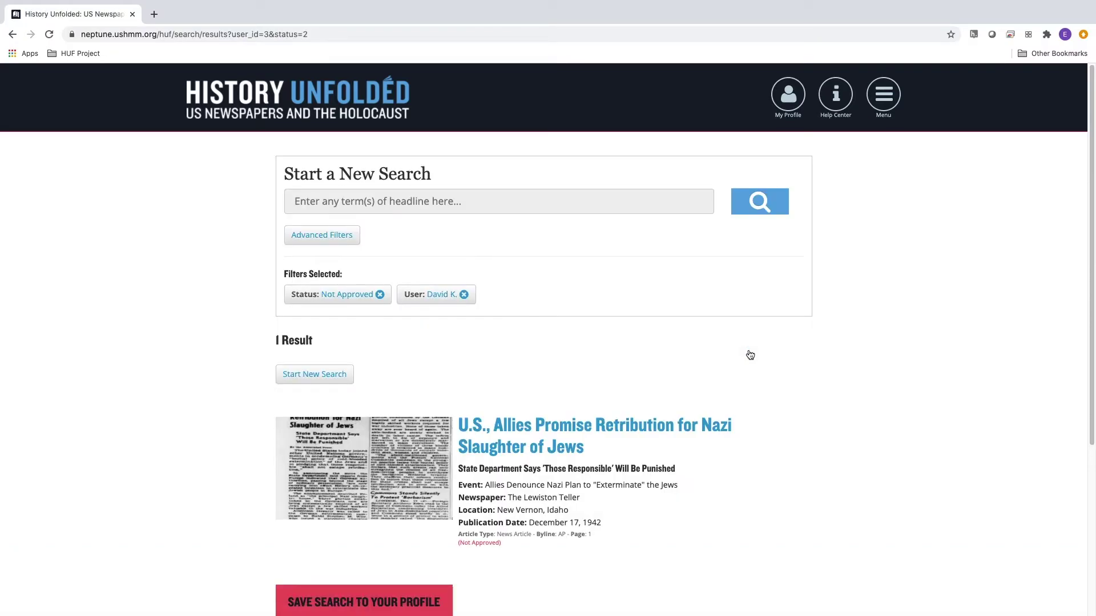
{"action": "left_click", "coordinate": [562, 433]}
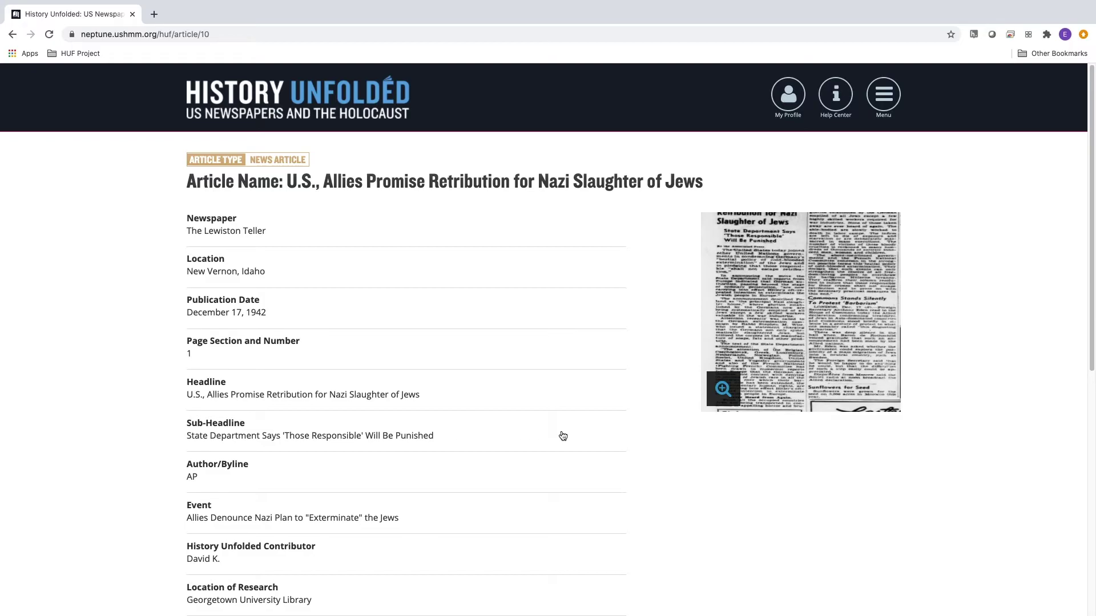
{"action": "scroll", "coordinate": [562, 436], "scroll_direction": "down", "scroll_amount": 8}
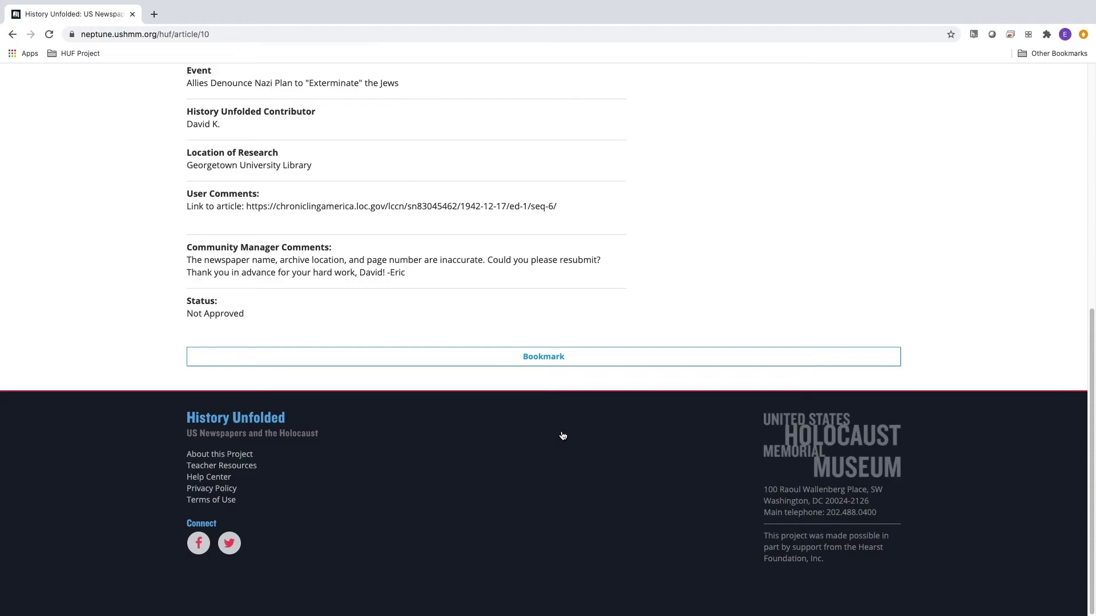